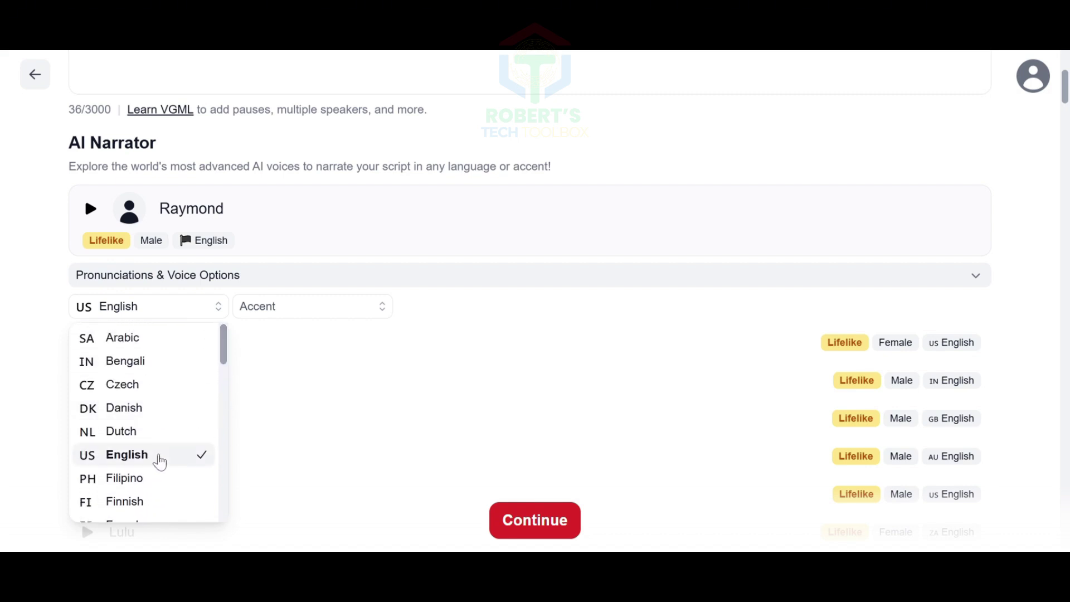
- Filter the AI narrator voices to English and look through the available accents and voice list
left_click(160, 462)
left_click(372, 310)
scroll(310, 435, "down", 2)
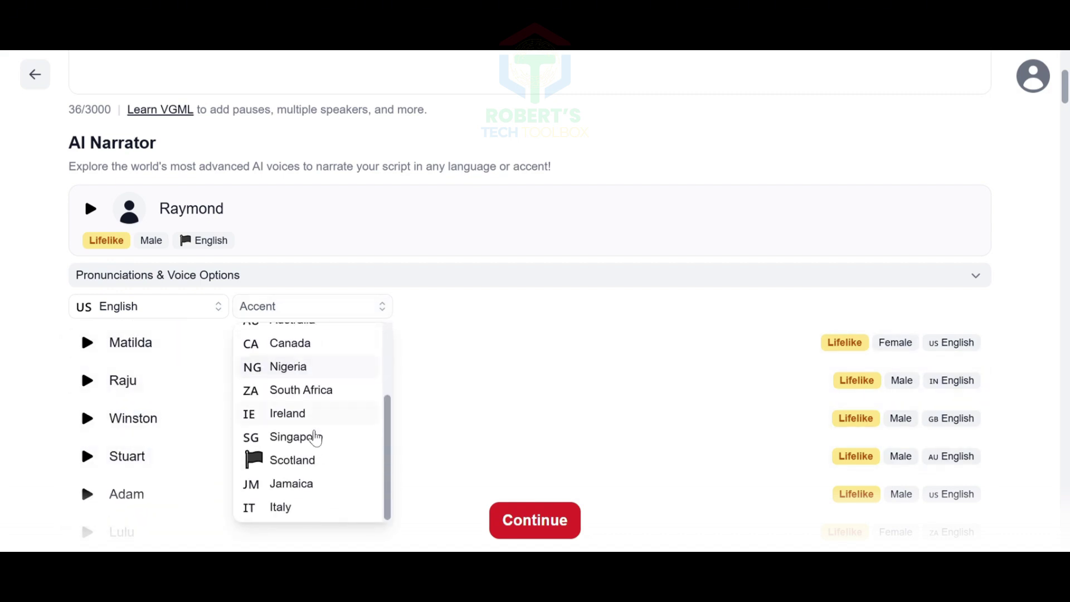
key("Escape")
scroll(277, 420, "down", 8)
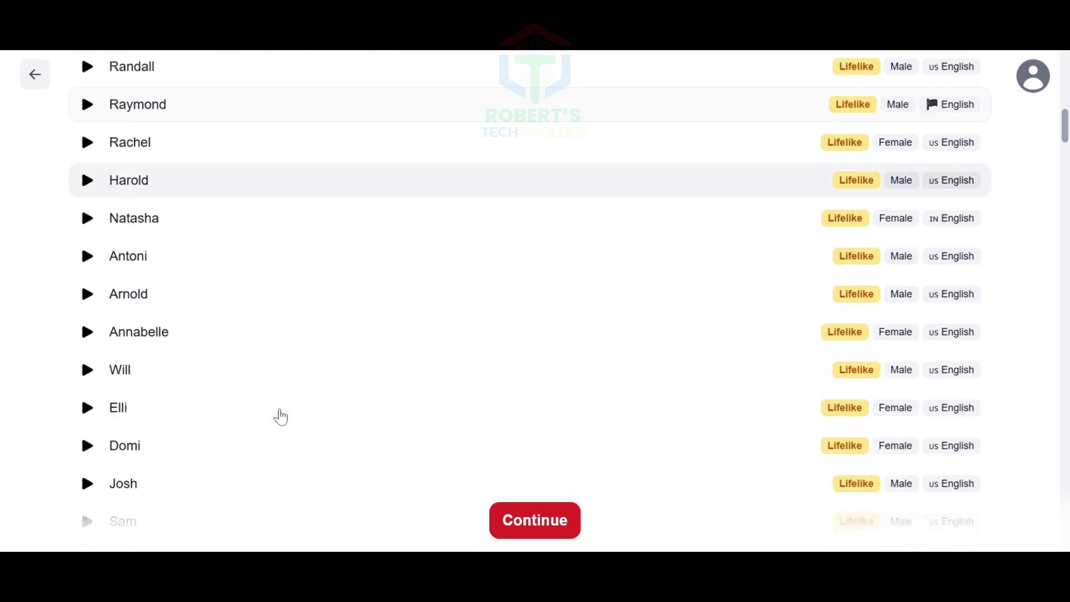
scroll(281, 416, "down", 20)
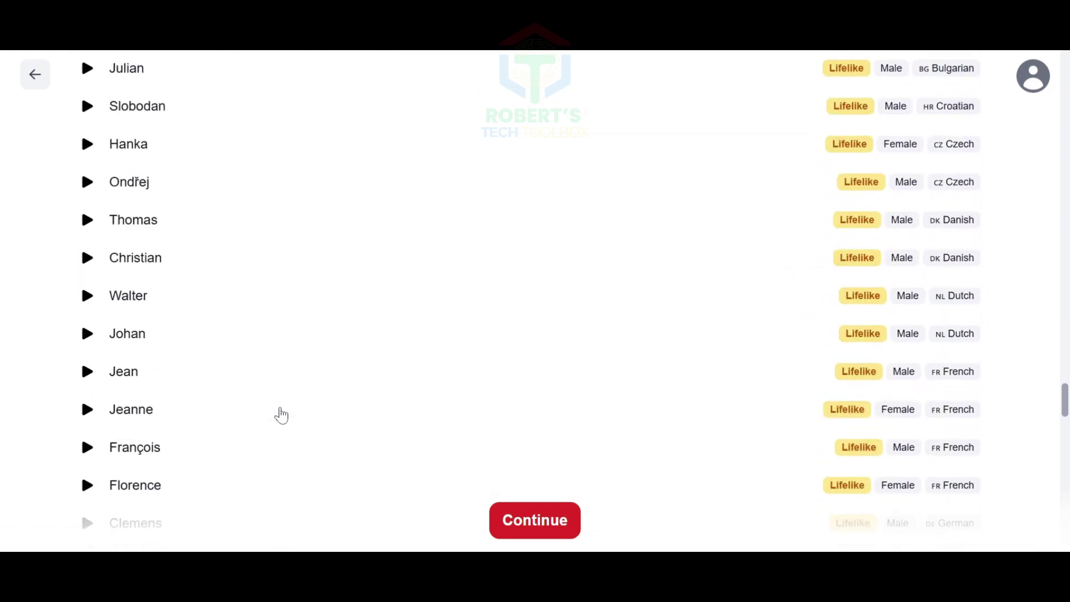
scroll(281, 415, "down", 10)
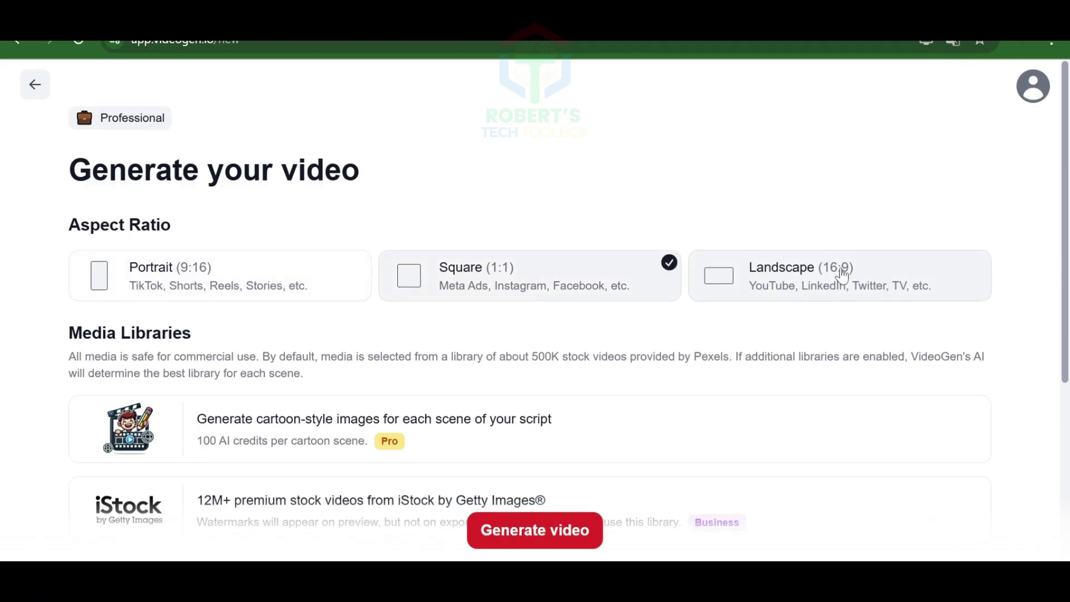
- Set the video's aspect ratio to Portrait (9:16)
left_click(450, 293)
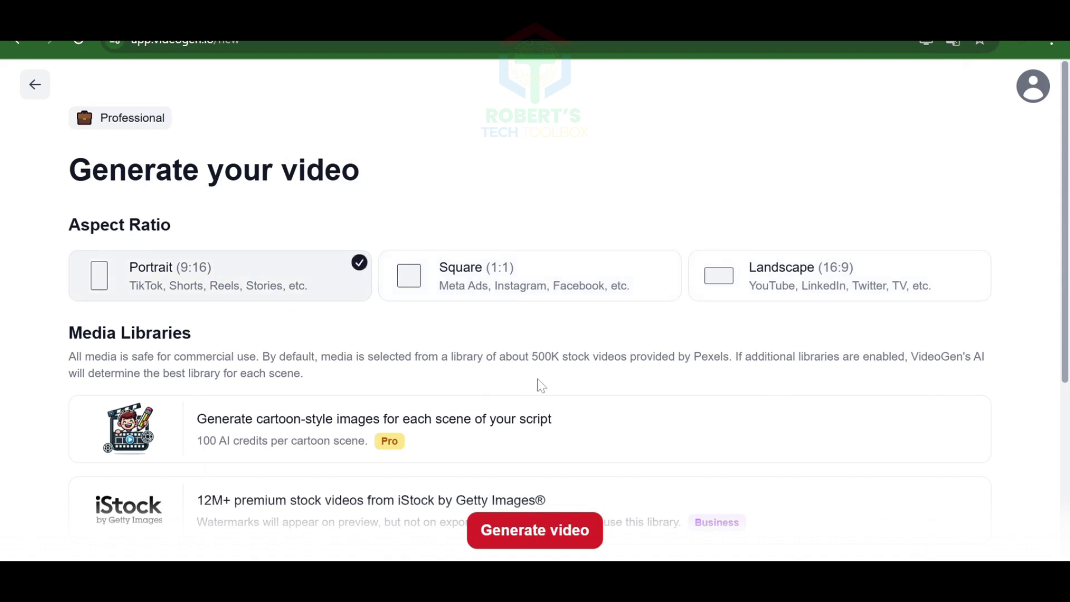
scroll(607, 345, "down", 1)
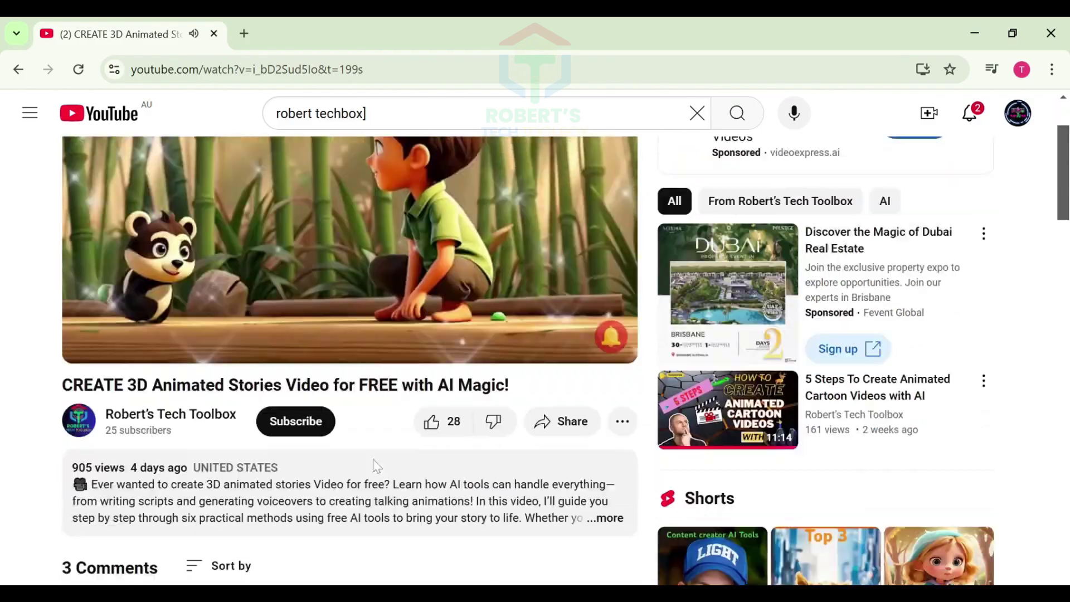
- Switch to the YouTube video and open the VideoGen link from its description
scroll(380, 426, "down", 15)
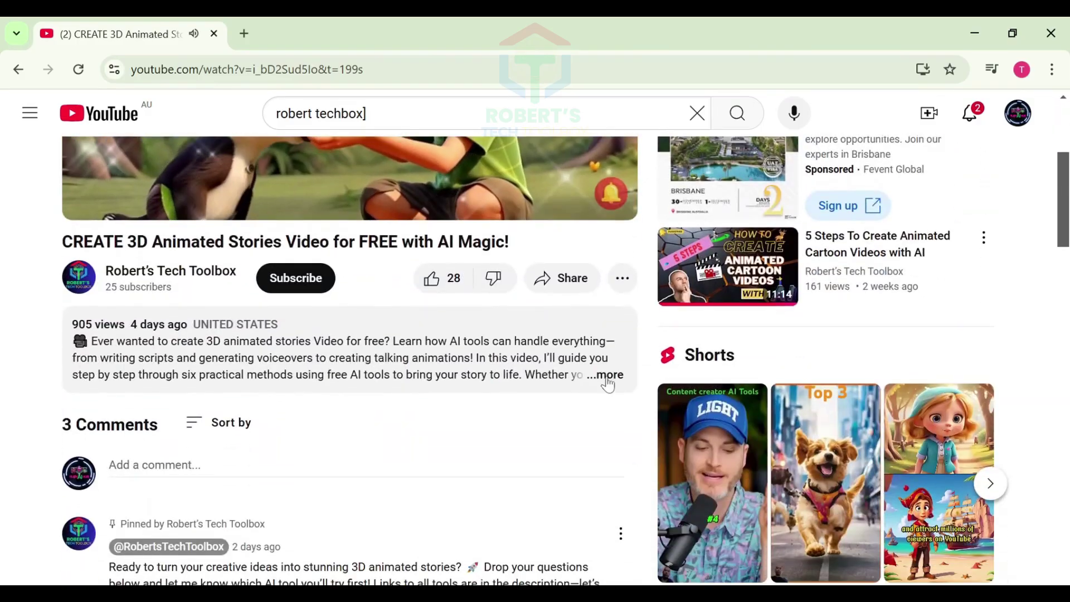
scroll(356, 362, "down", 4)
scroll(356, 362, "up", 2)
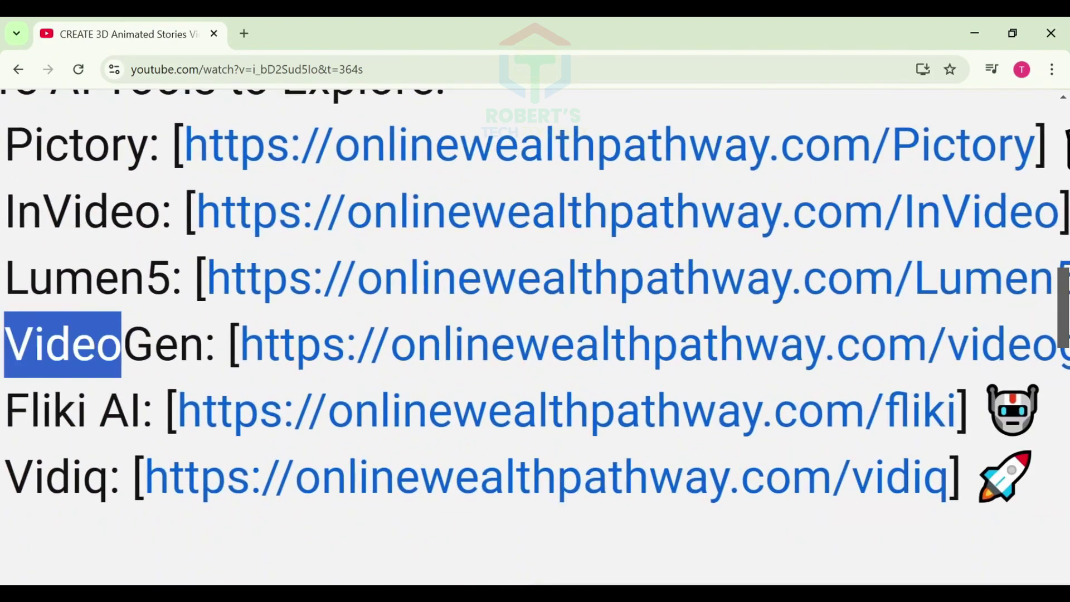
left_click(245, 341)
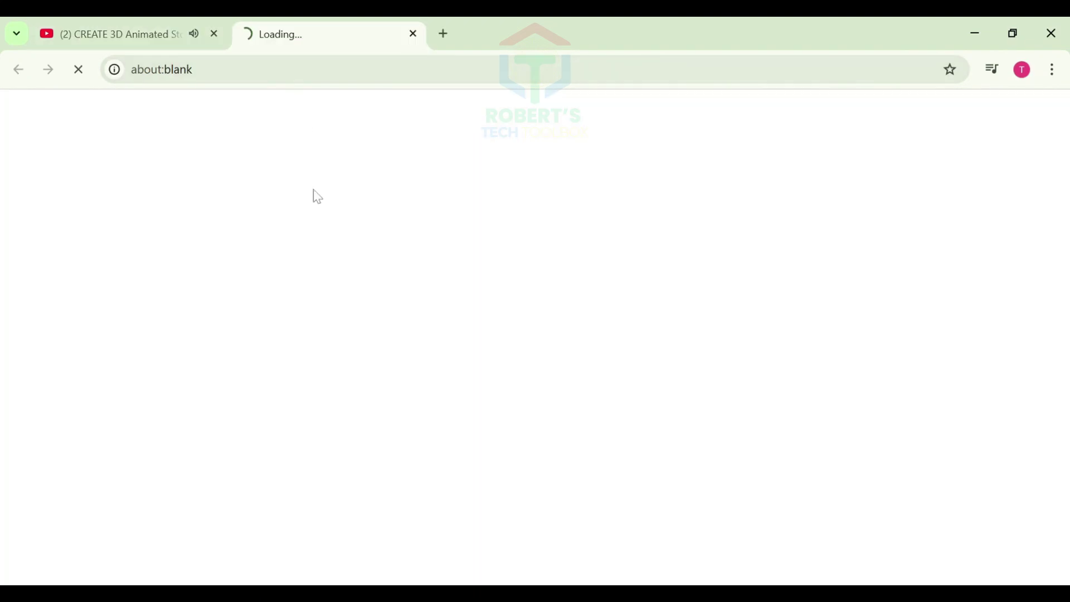
- Sign up for a VideoGen account with the e-mail address, entering and confirming the account password
left_click(225, 82)
left_click(170, 265)
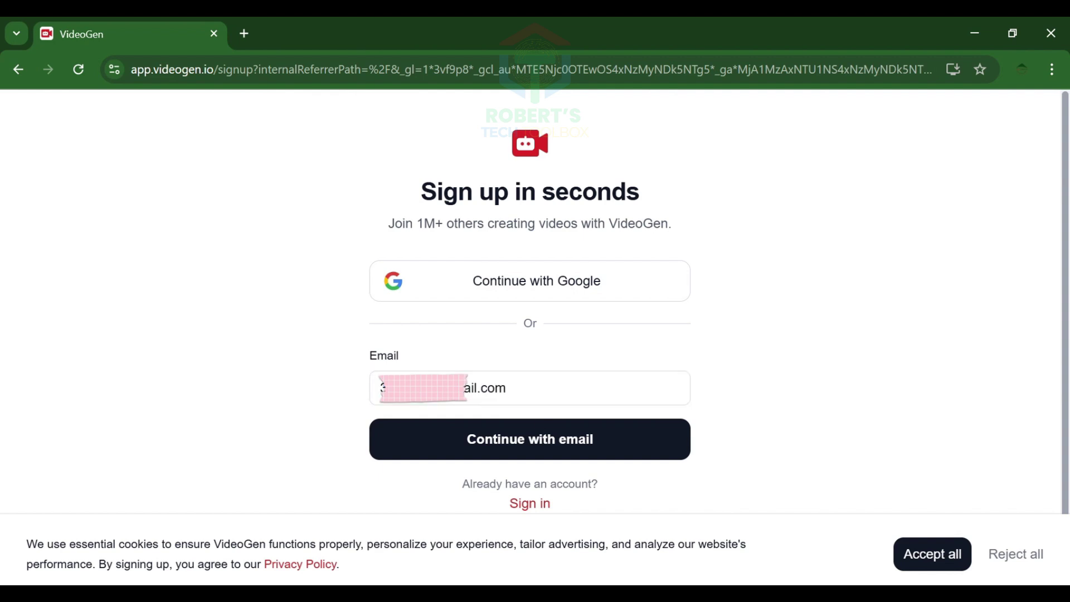
left_click(523, 446)
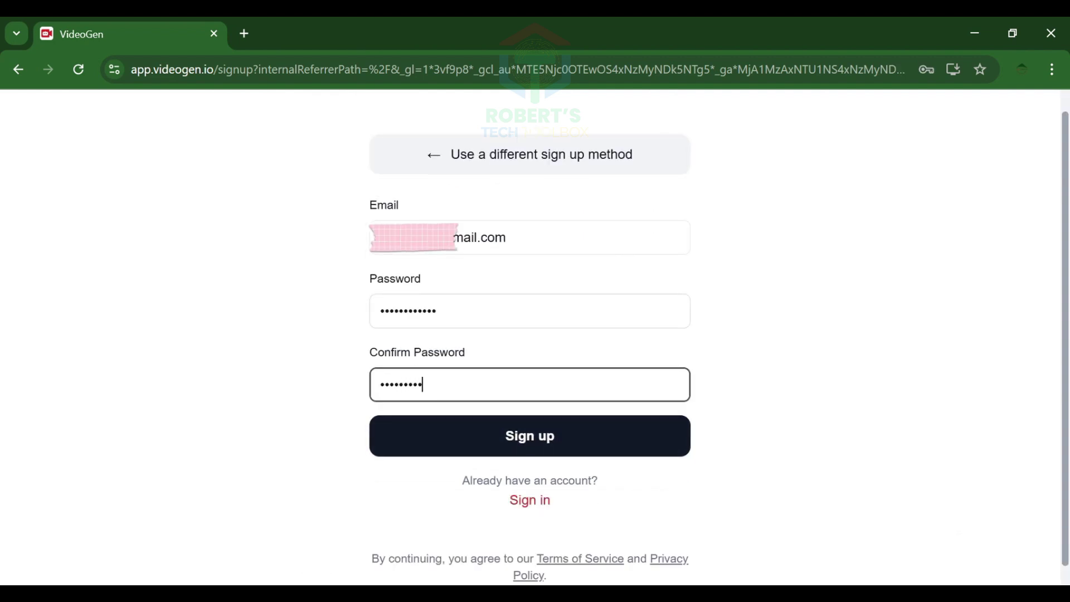
type("***")
left_click(540, 440)
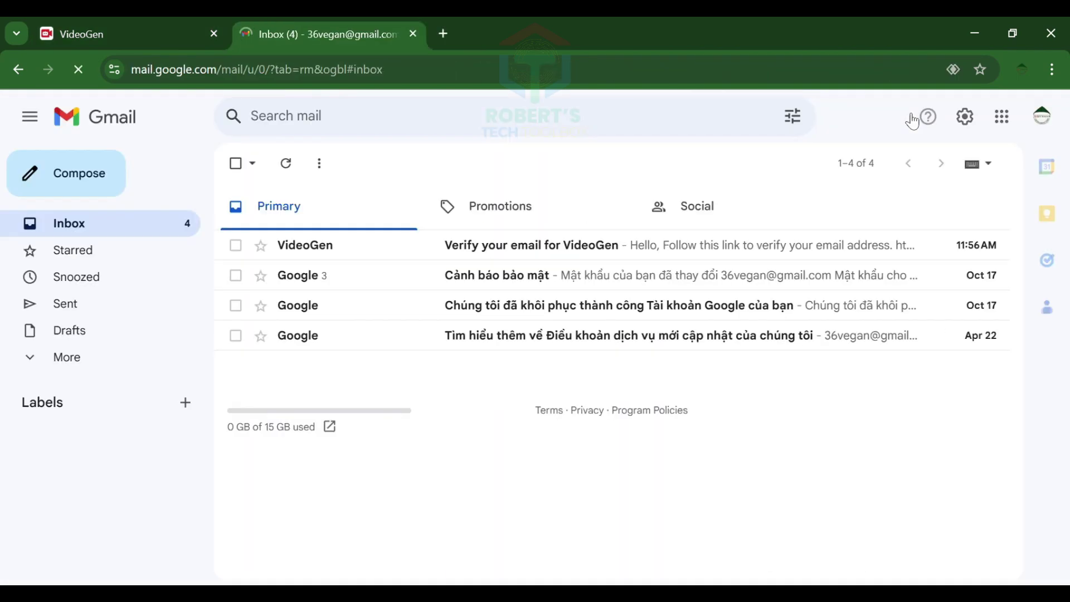
- Switch to Gmail, verify the address through the link in VideoGen's verification e-mail, and continue to VideoGen
left_click(468, 246)
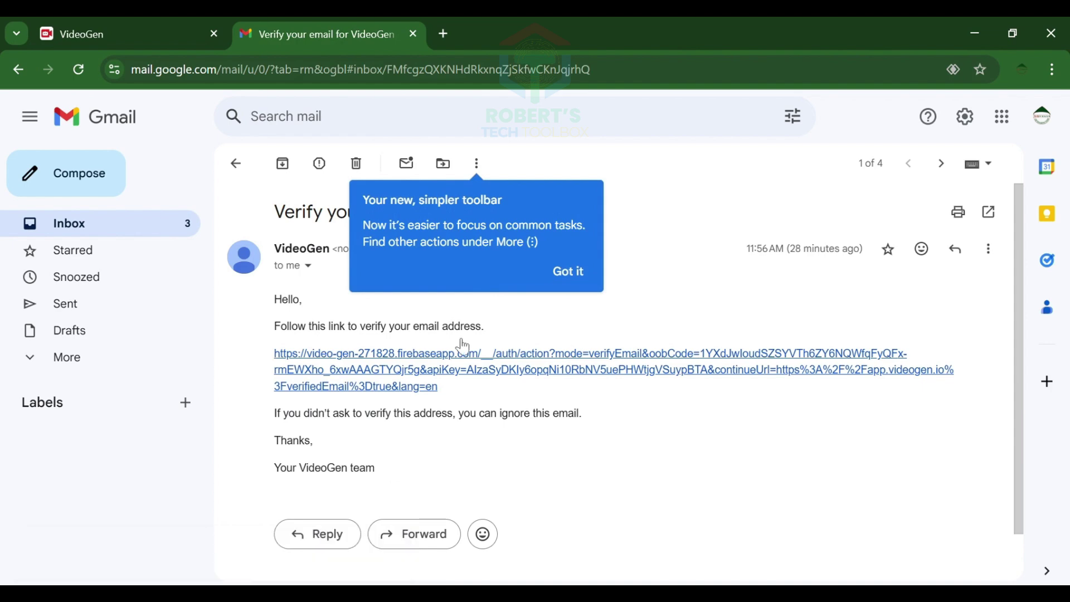
left_click(579, 276)
left_click(398, 372)
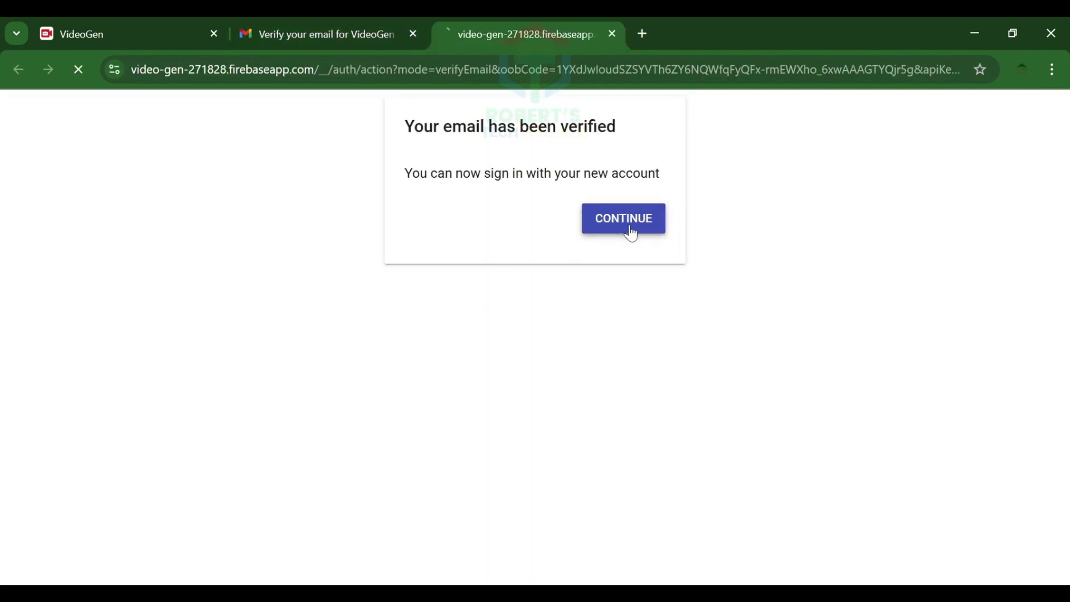
left_click(633, 229)
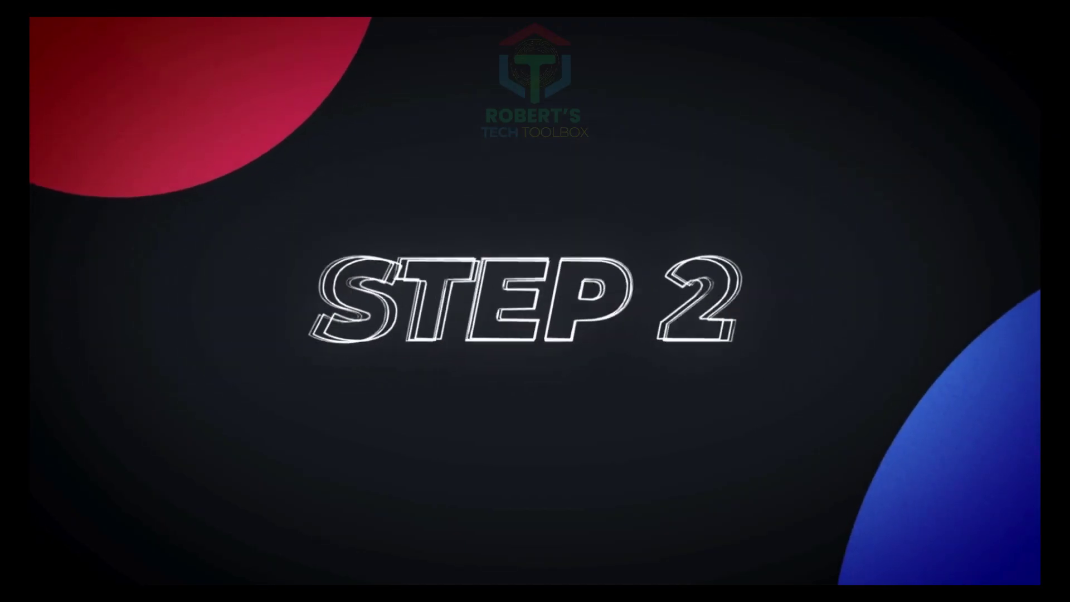
- Start a new video project with the Professional template
left_click(110, 174)
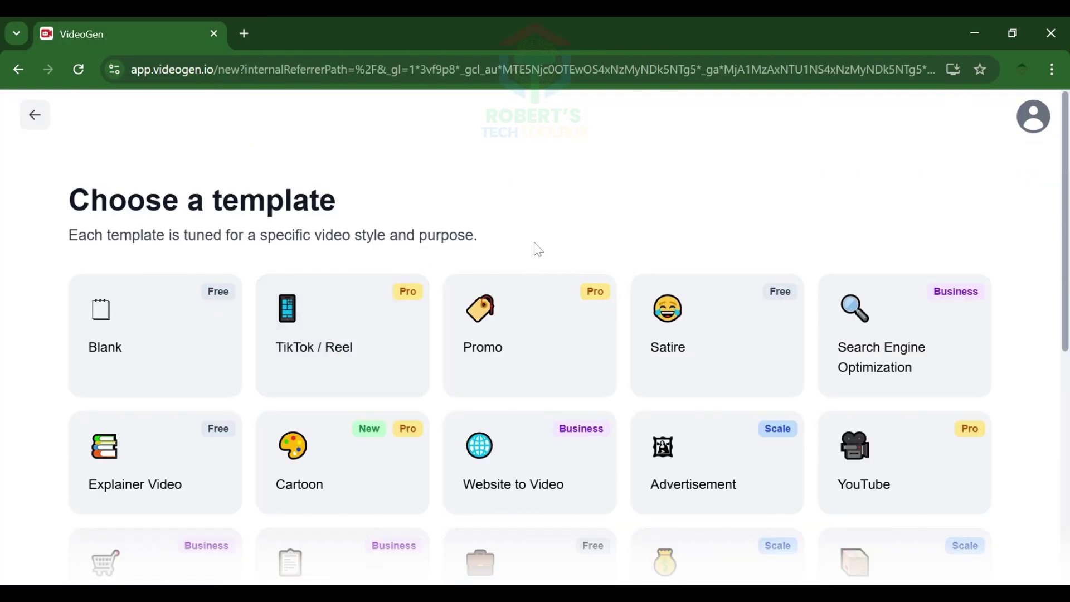
scroll(561, 238, "down", 8)
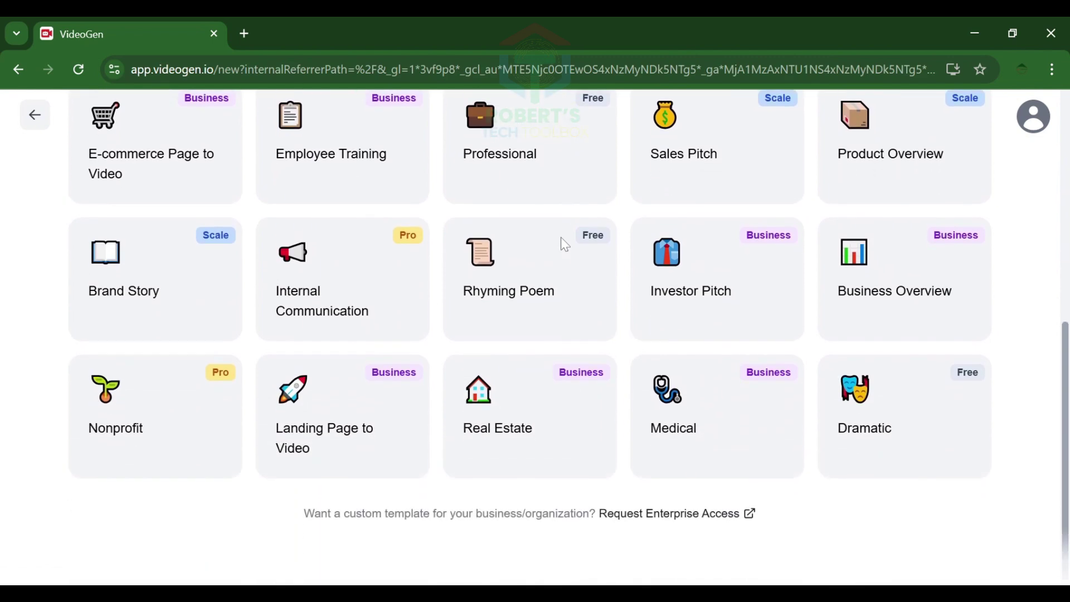
scroll(561, 237, "up", 8)
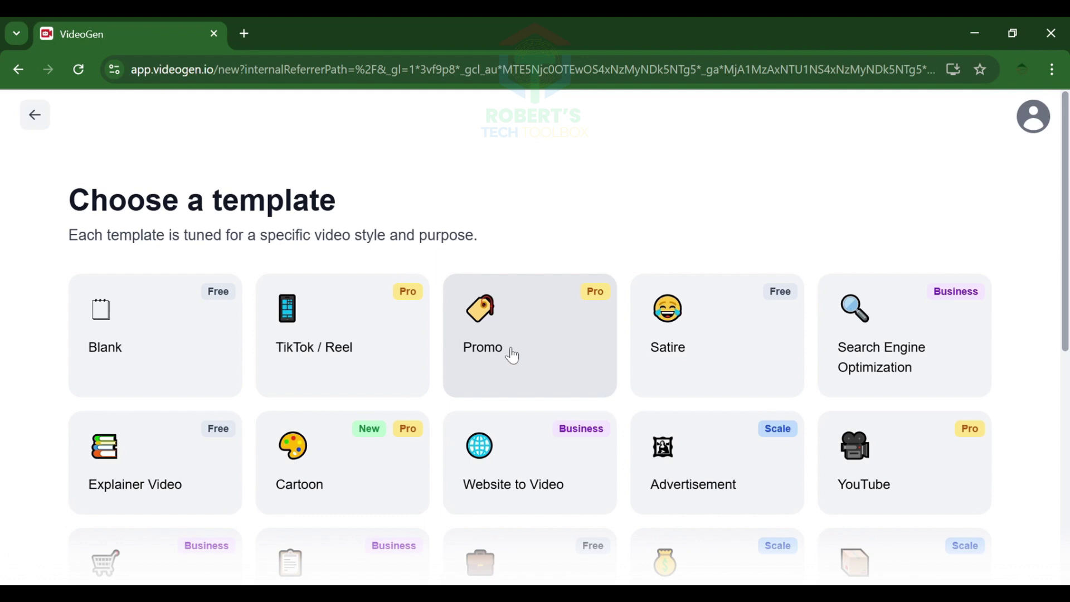
scroll(576, 334, "down", 4)
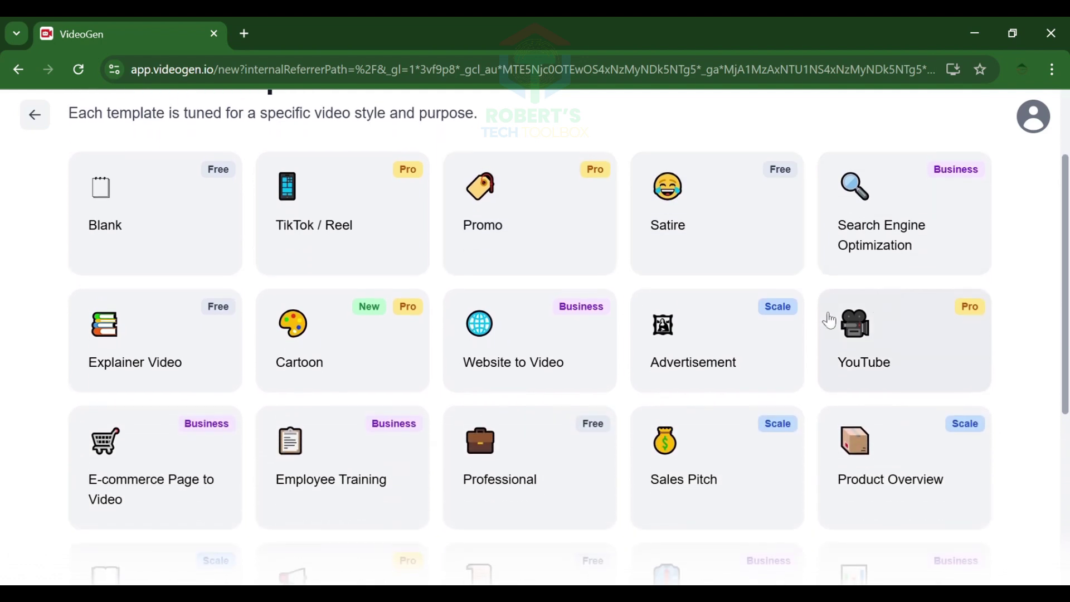
scroll(509, 368, "down", 3)
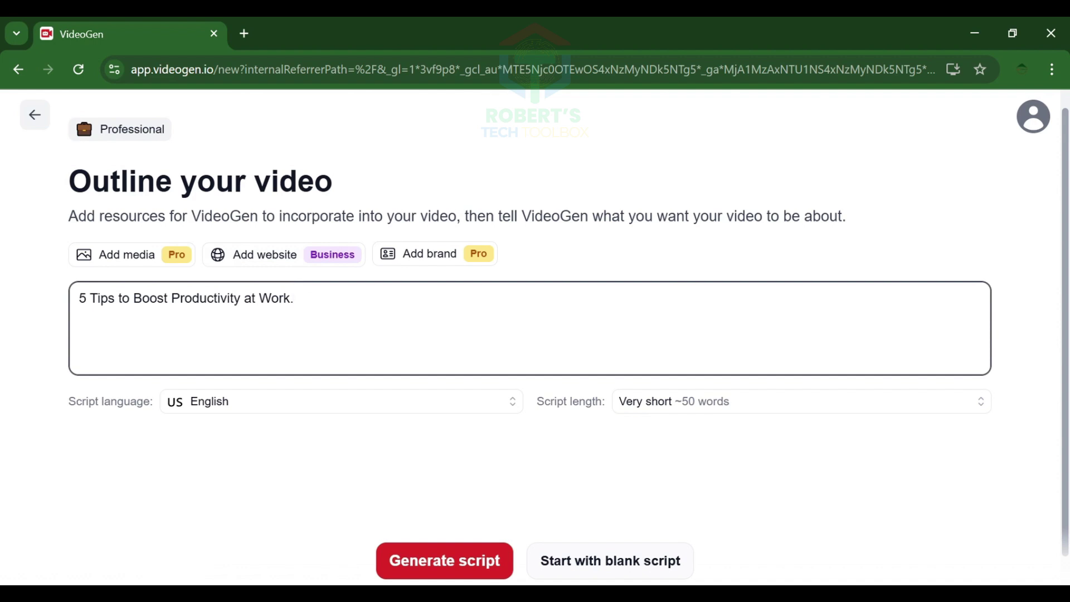
- Set the script language to English and open the script length options
left_click(510, 411)
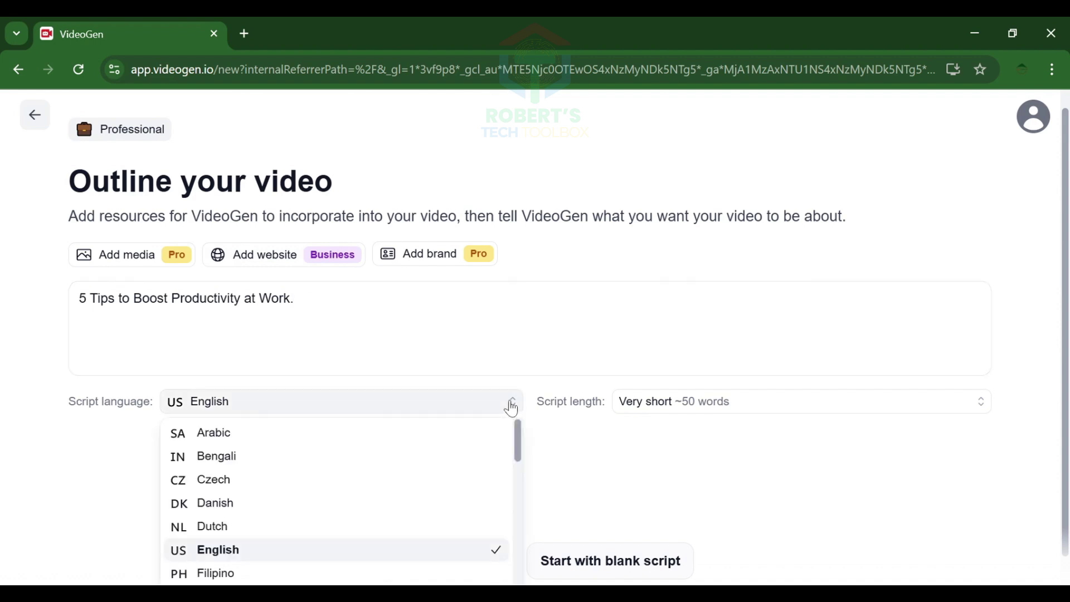
scroll(509, 390, "down", 1)
scroll(383, 457, "down", 1)
scroll(383, 457, "down", 5)
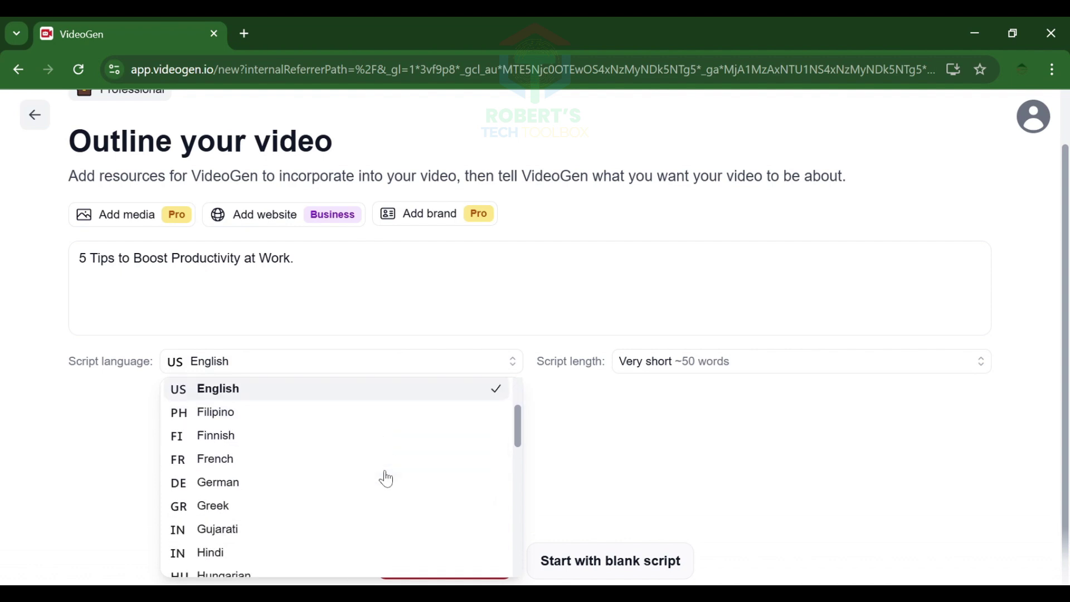
scroll(334, 490, "up", 15)
left_click(219, 513)
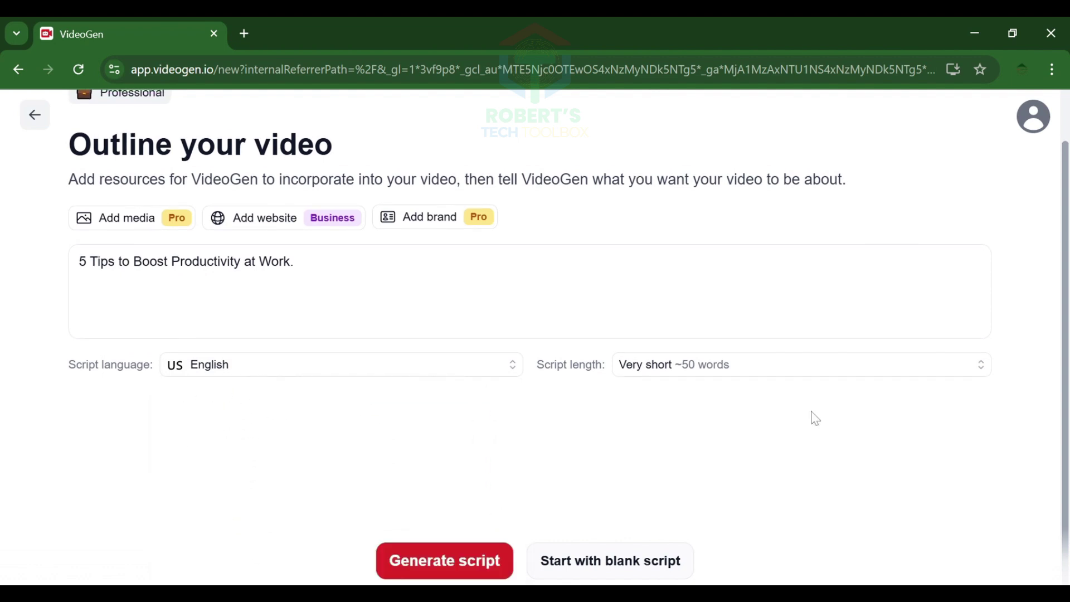
left_click(982, 371)
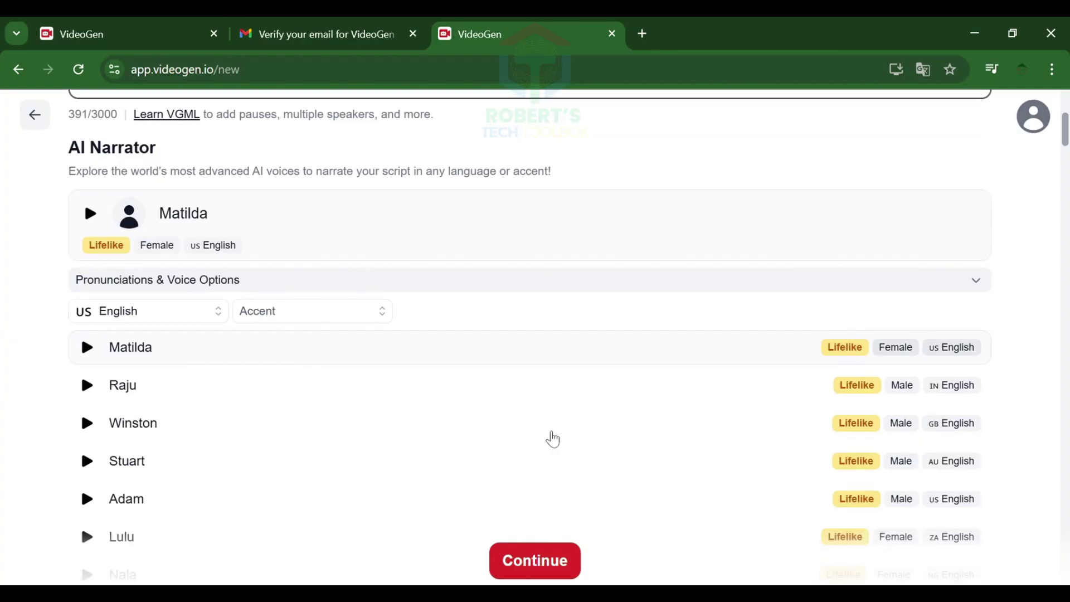
- Preview the English voice Adam and select it as the AI narrator
scroll(570, 430, "down", 1)
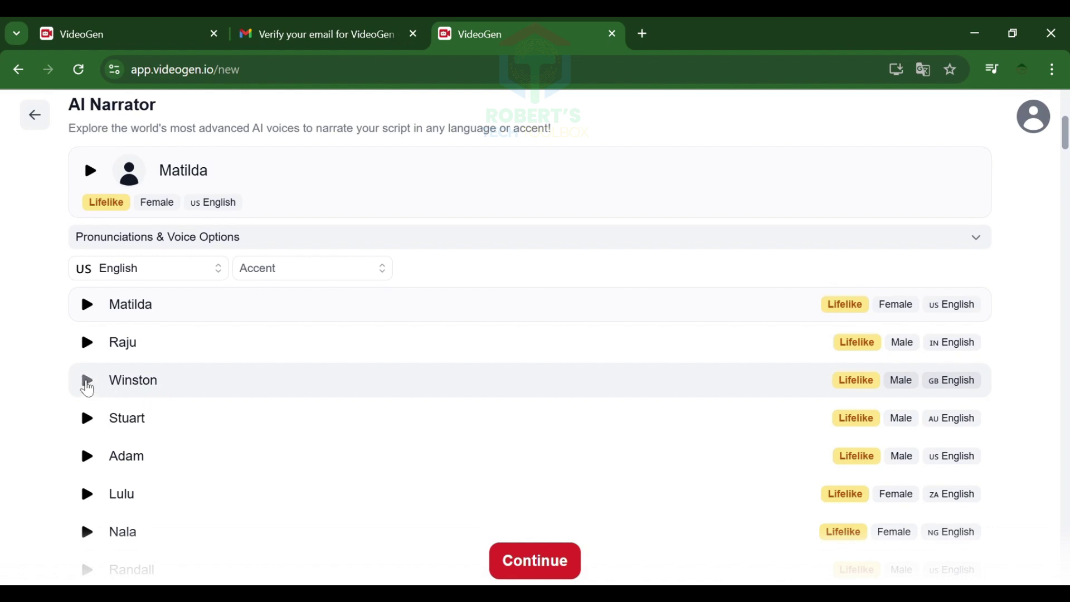
left_click(84, 456)
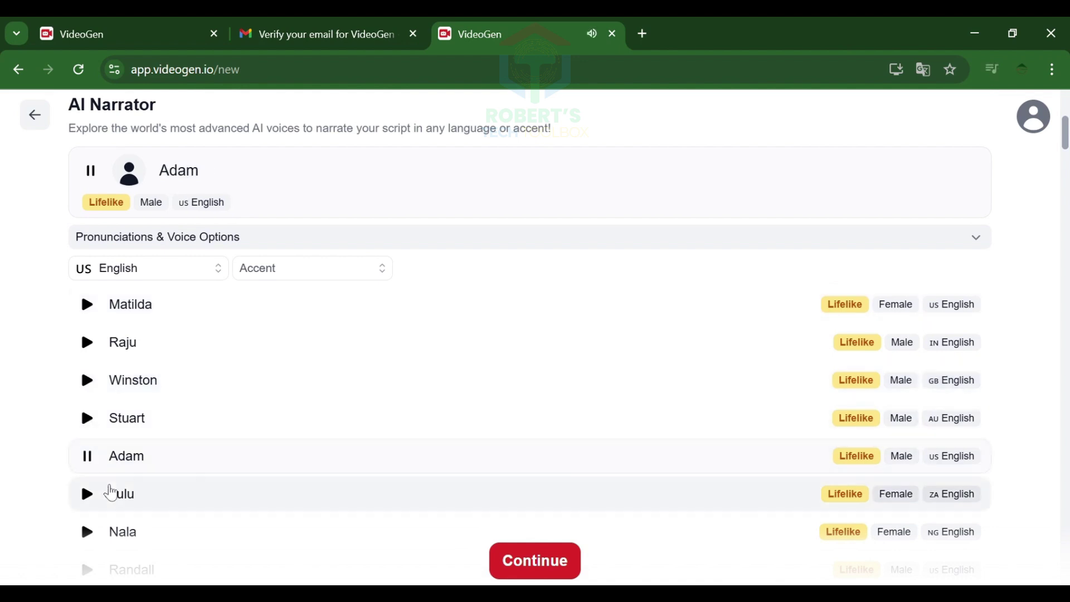
scroll(519, 540, "down", 2)
scroll(463, 413, "up", 2)
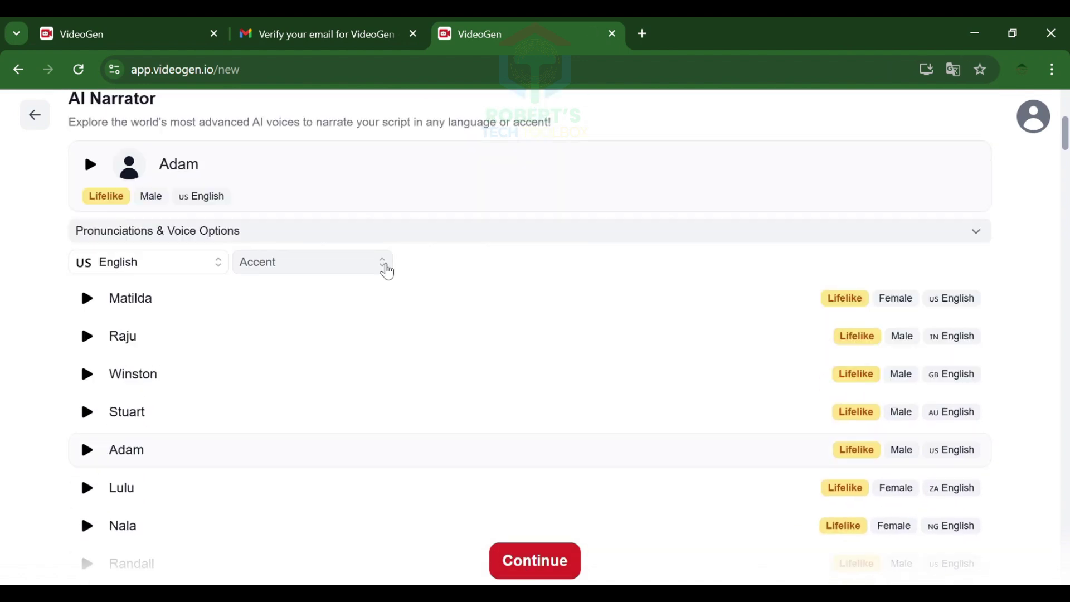
- Filter the narrator voices to the United States accent and continue to the video generation settings
left_click(385, 265)
scroll(298, 413, "down", 2)
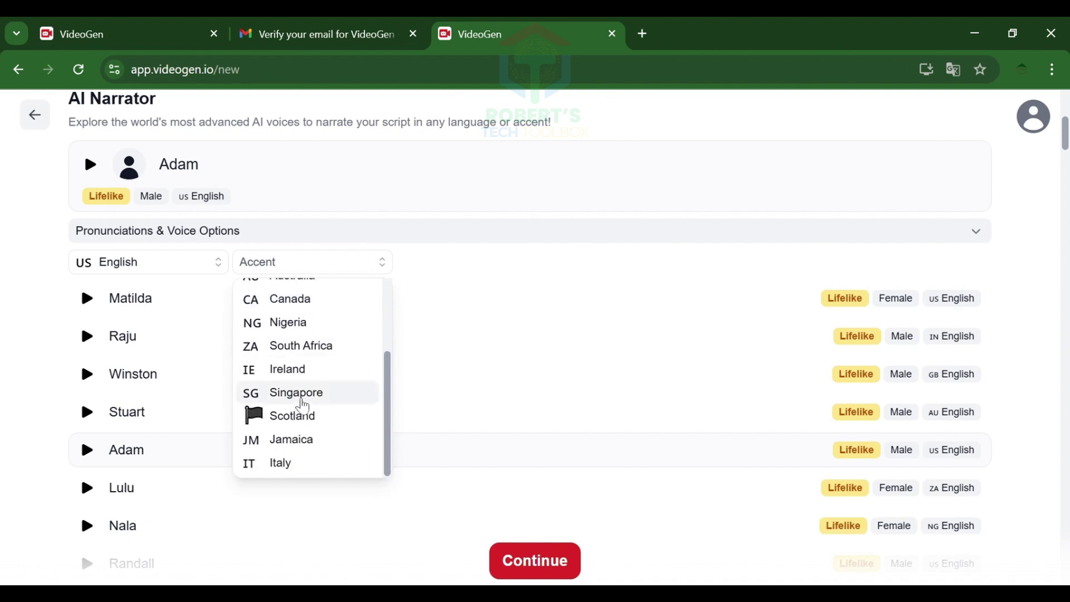
scroll(304, 444, "up", 2)
left_click(300, 337)
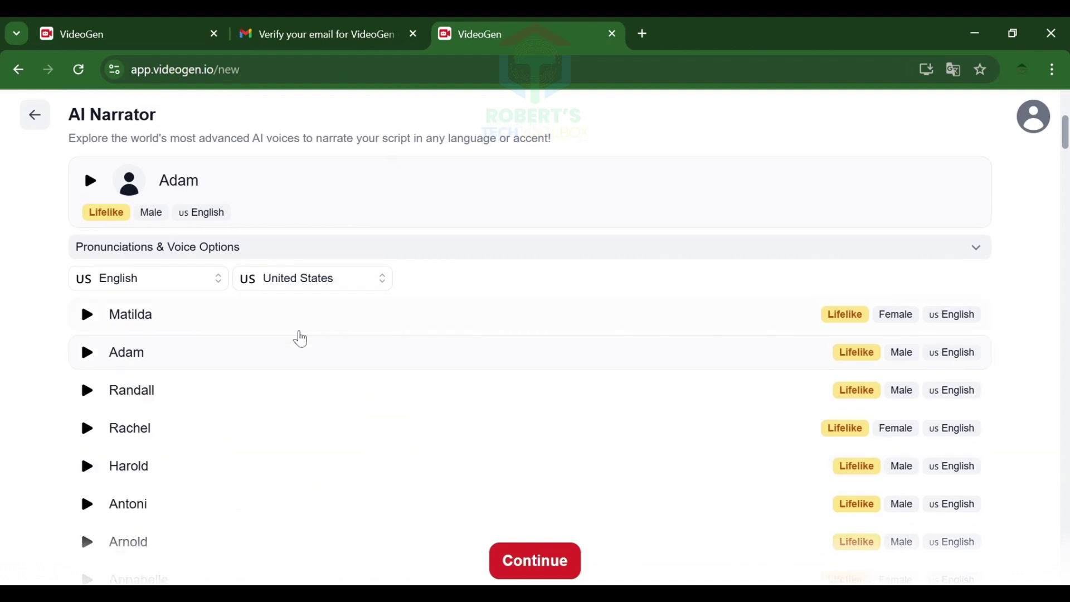
left_click(525, 562)
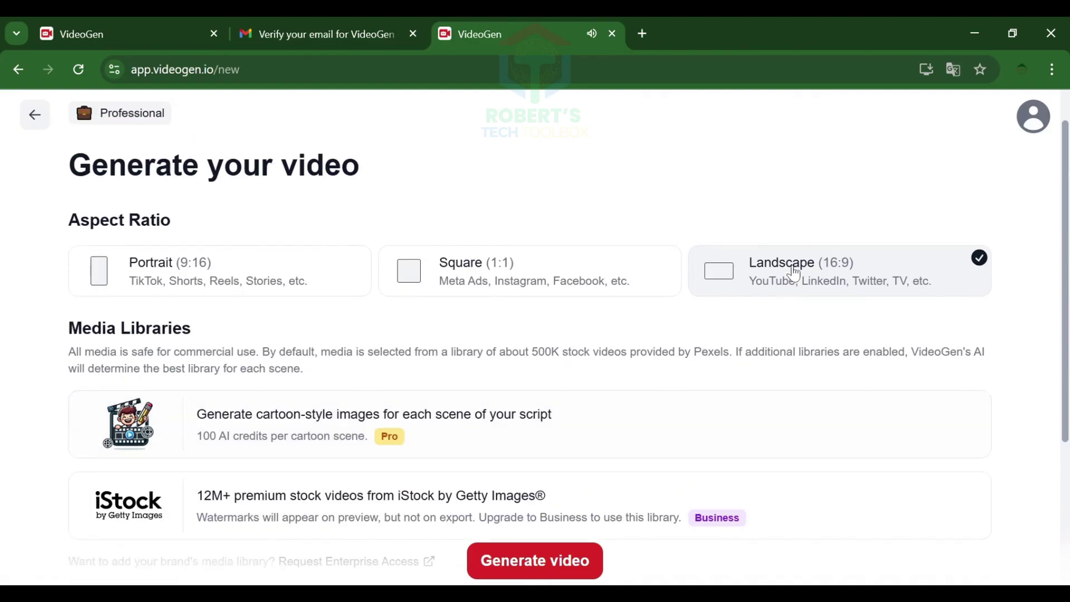
- Set the aspect ratio to Portrait (9:16) and review the media library and scene pacing options
scroll(795, 273, "up", 1)
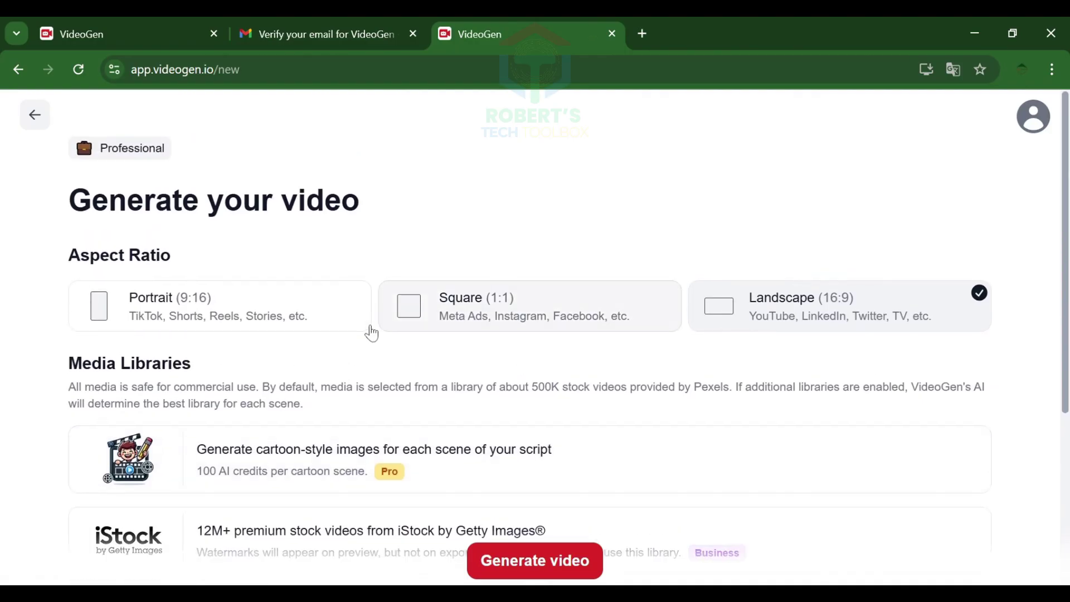
left_click(218, 307)
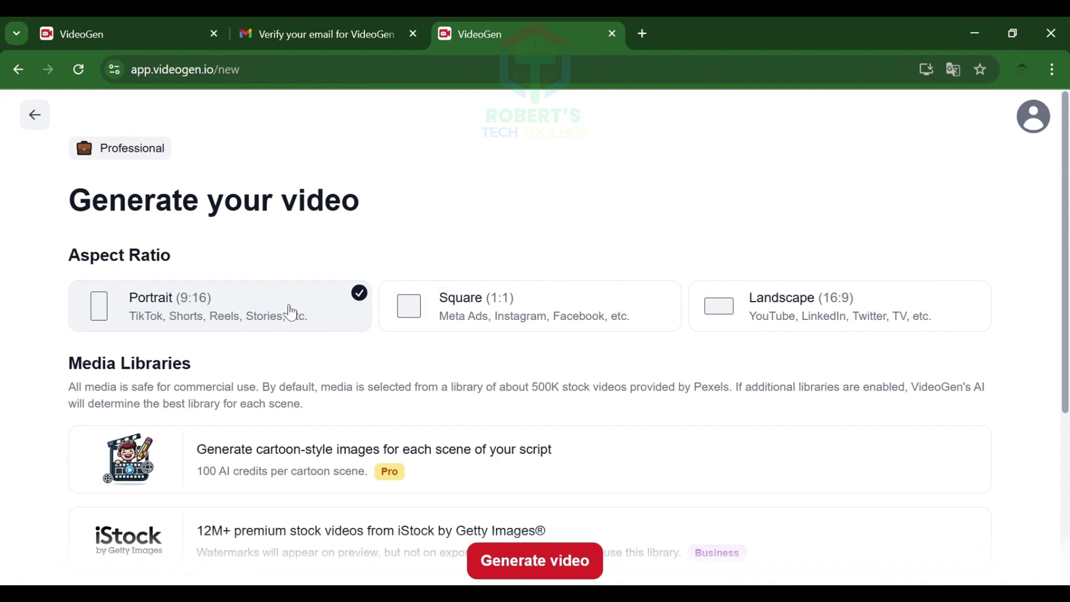
scroll(341, 301, "down", 4)
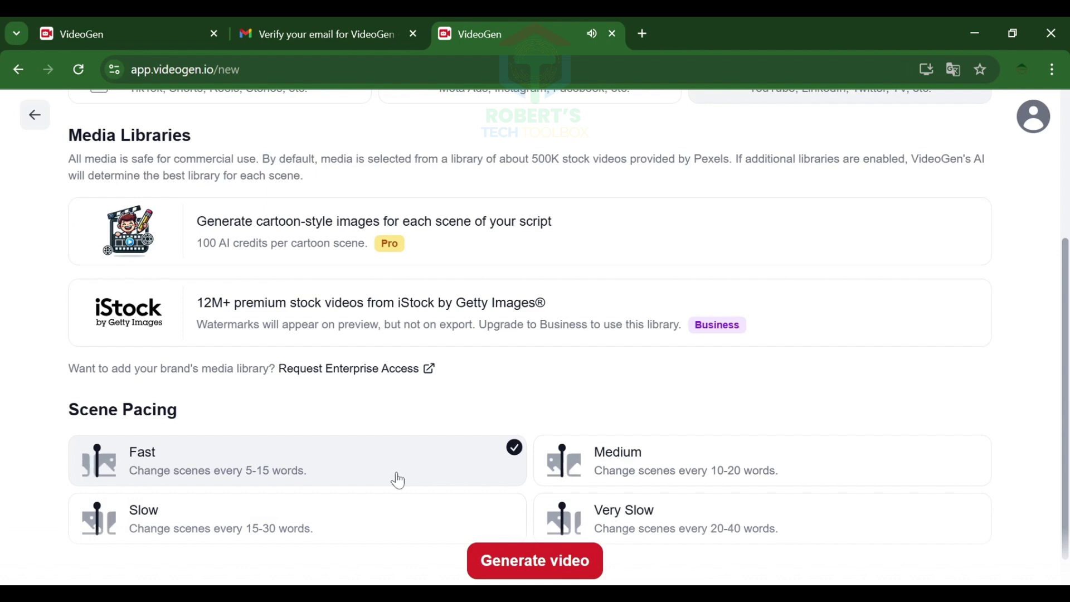
scroll(685, 346, "up", 4)
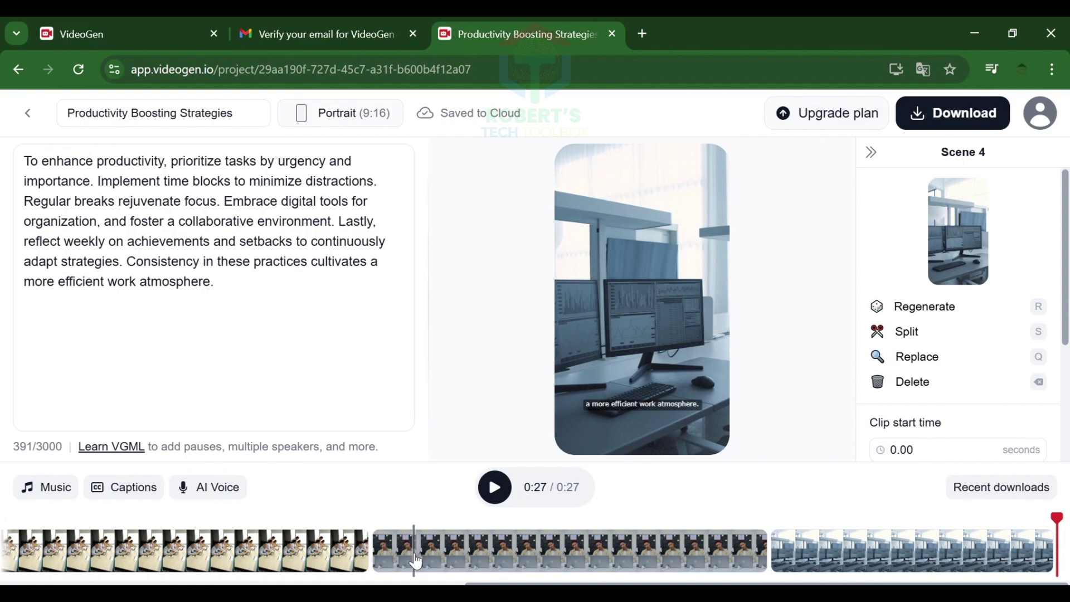
- Browse the copyright-free background music under Beats, Happy, Suspense, Calm and Inspirational, and check the audio upload option
left_click(64, 495)
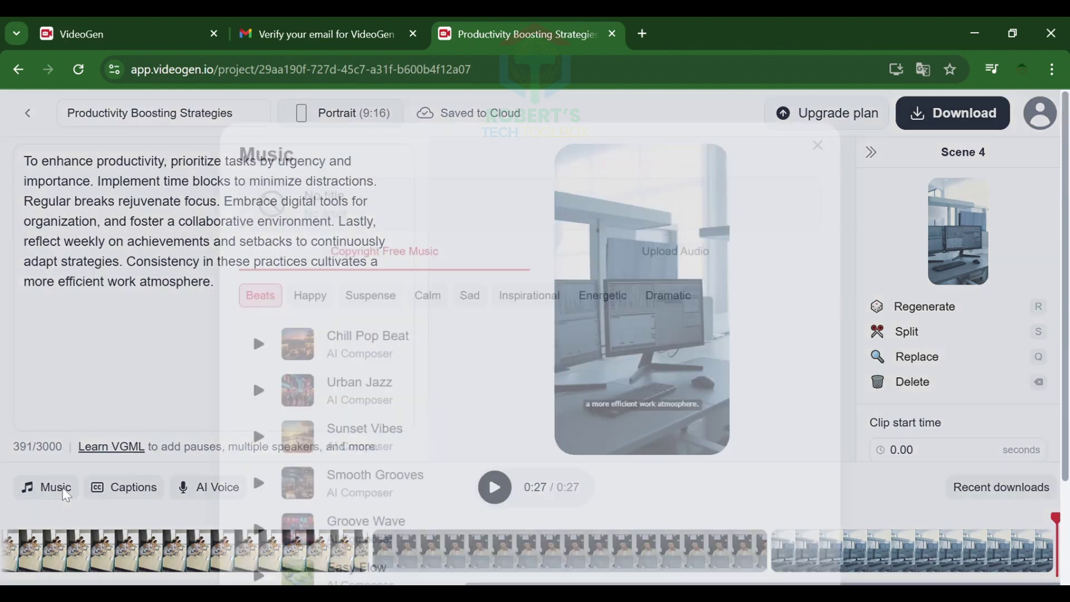
scroll(388, 384, "down", 3)
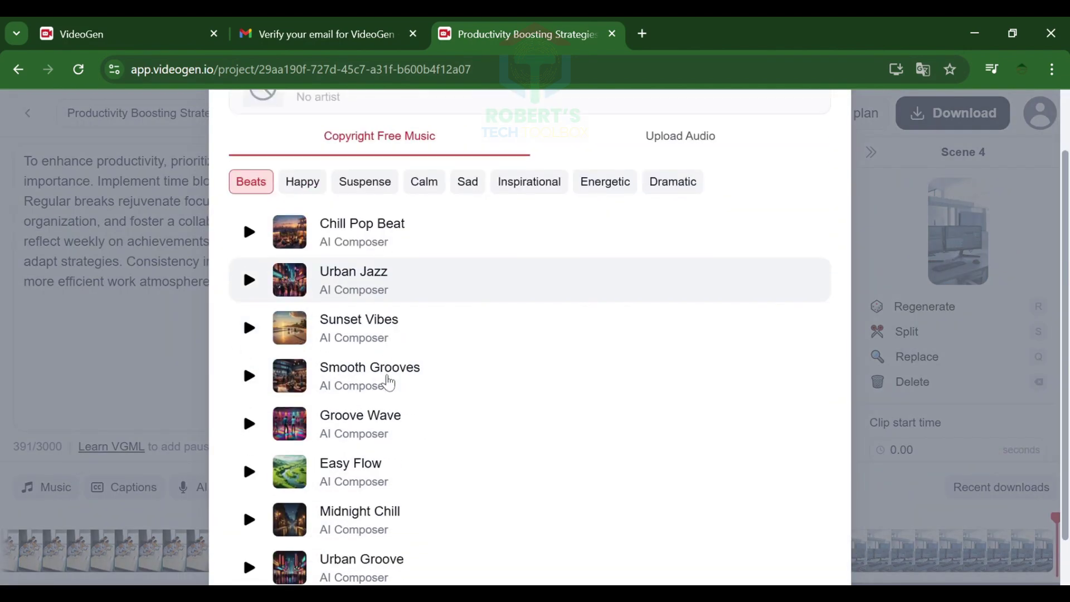
scroll(479, 400, "up", 3)
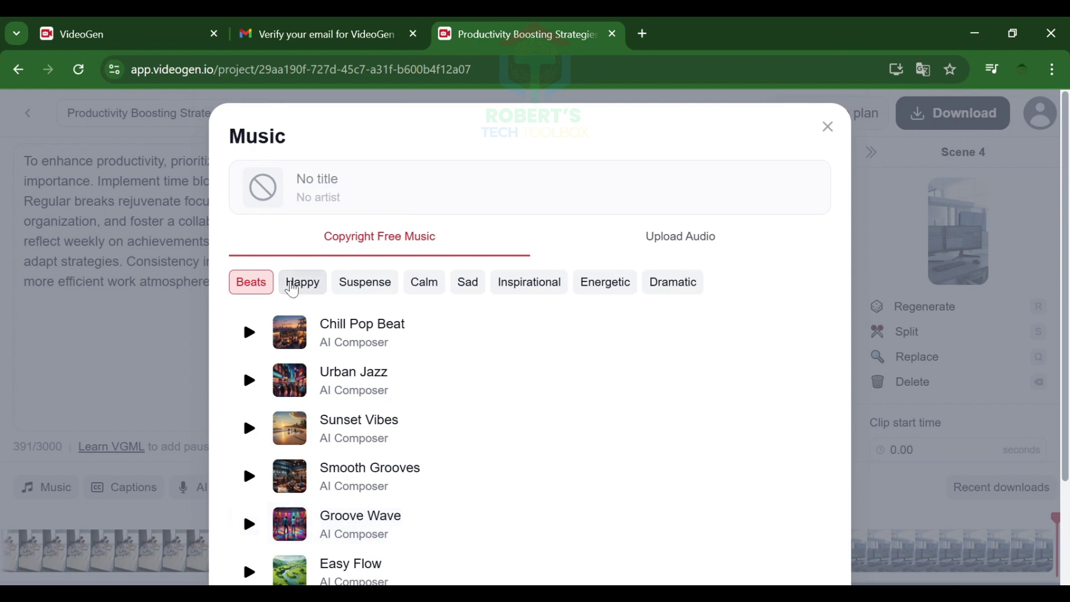
left_click(302, 279)
scroll(407, 359, "down", 3)
scroll(421, 383, "up", 5)
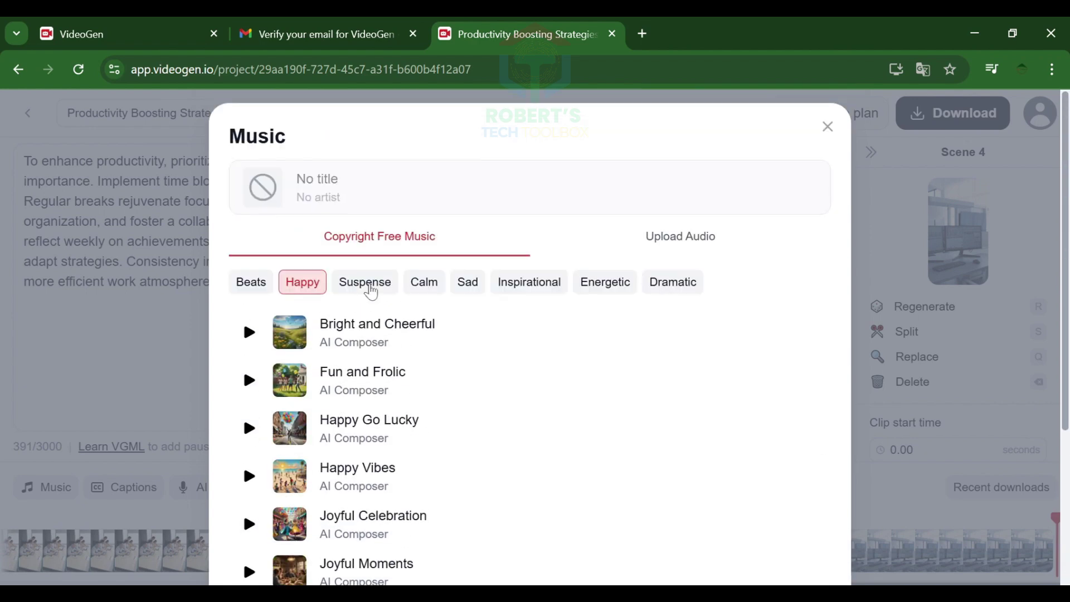
left_click(369, 284)
left_click(426, 283)
left_click(529, 282)
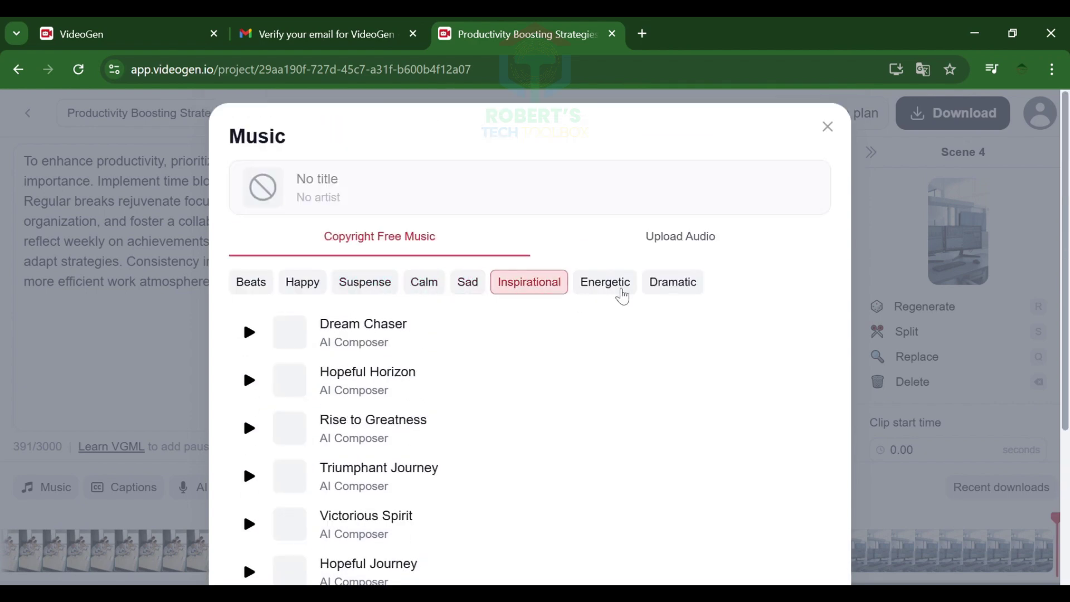
left_click(703, 242)
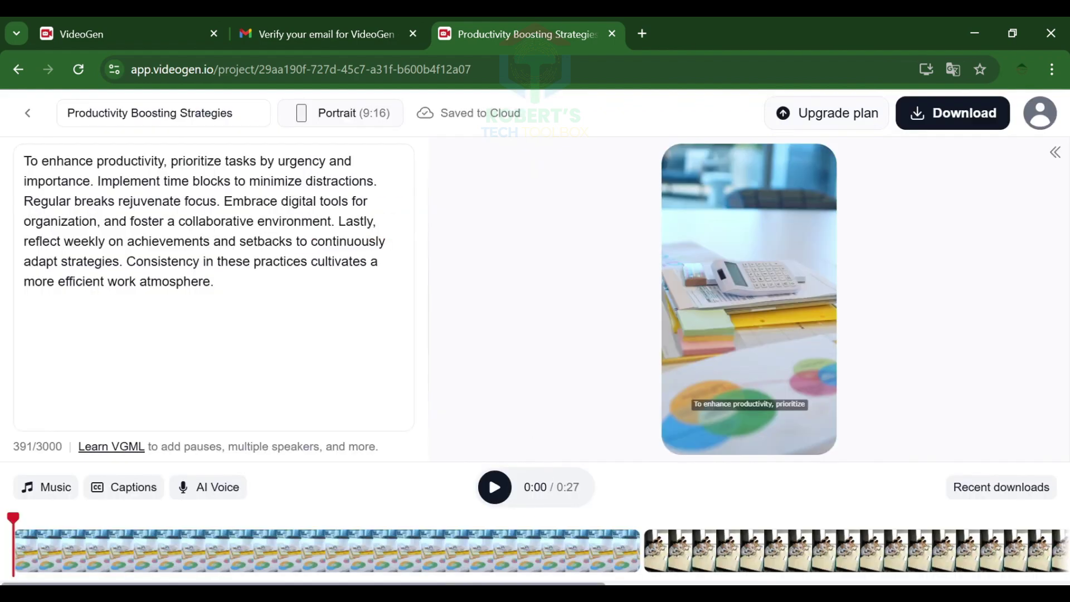
- Play the generated productivity video from the beginning to the end and open its download settings
left_click(495, 487)
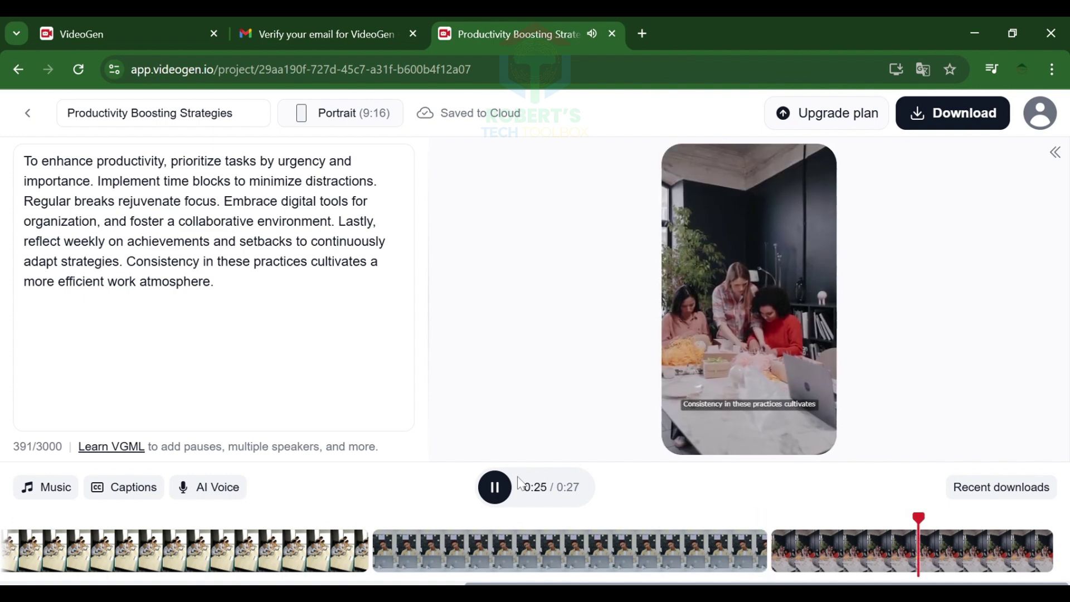
left_click(945, 122)
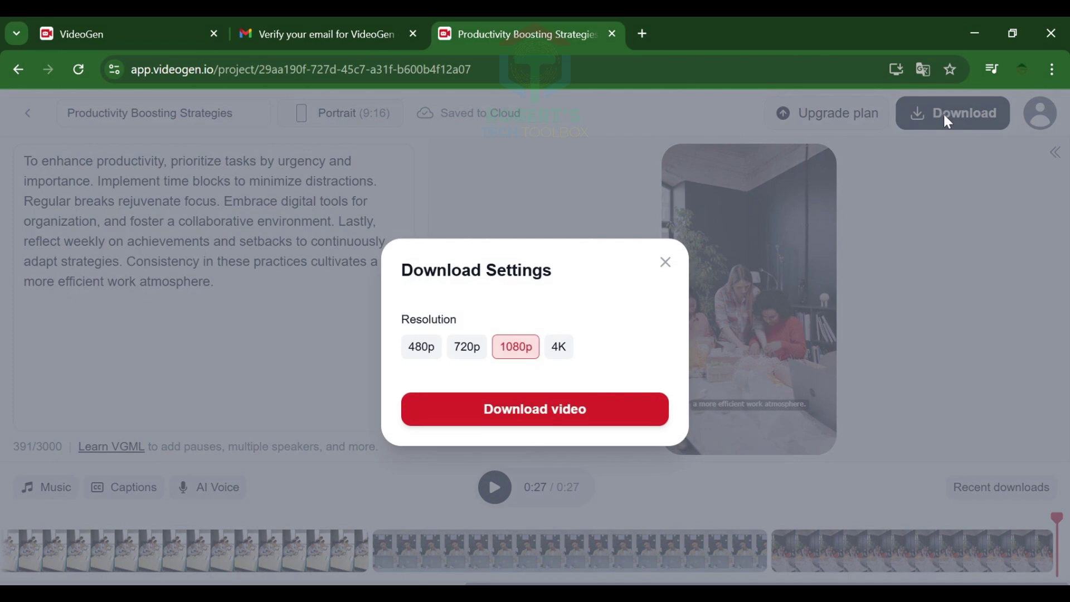